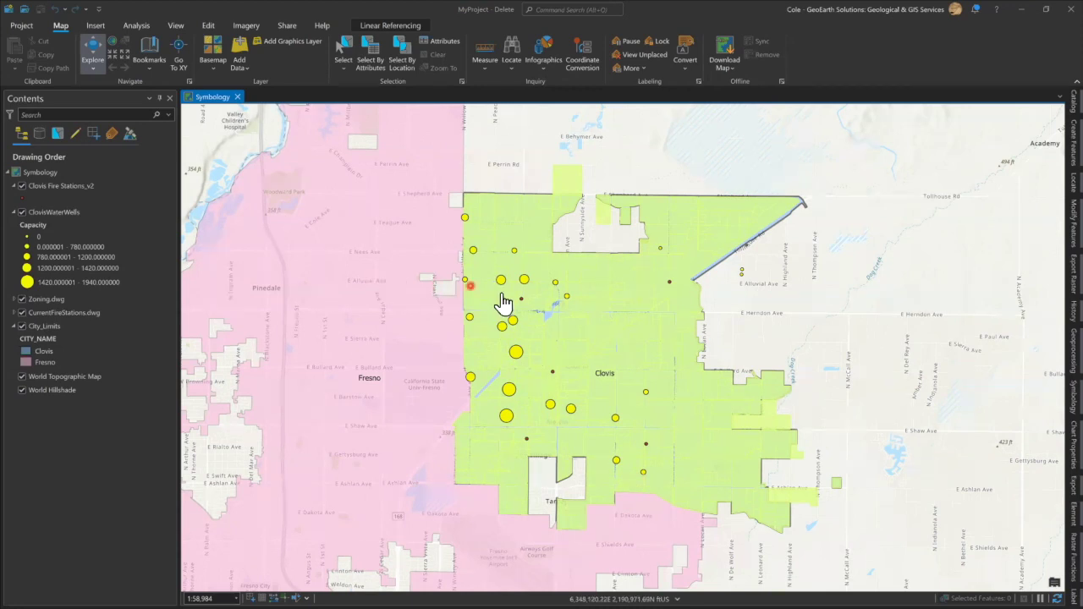
Select ClovisWaterWells in Contents, passing through its 1200–1420 capacity legend class.
{"action": "left_click_drag", "start_coordinate": [520, 281], "coordinate": [567, 416]}
{"action": "left_click", "coordinate": [67, 212]}
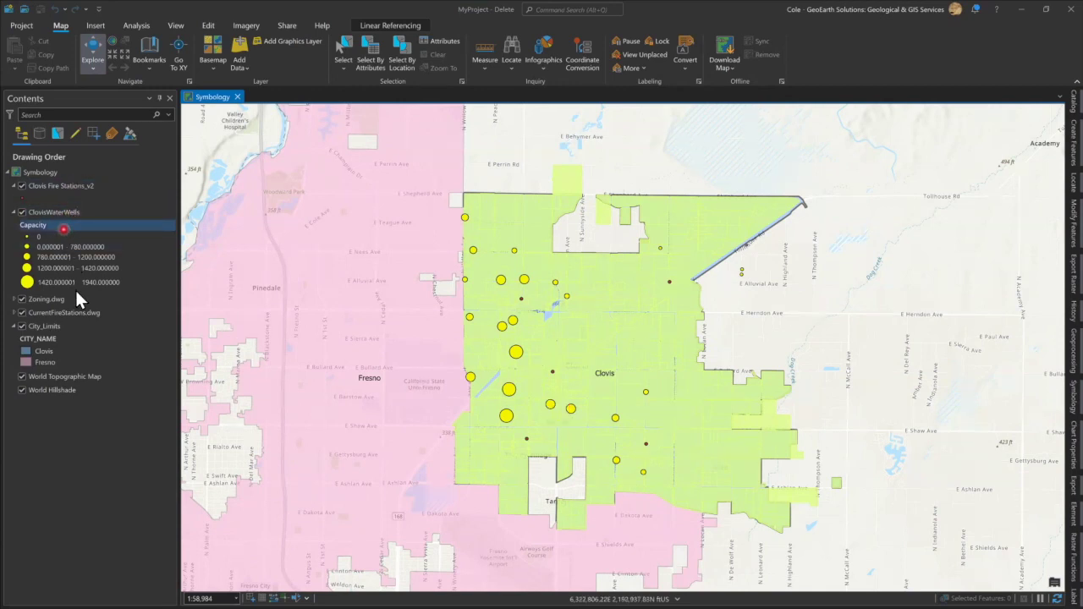
{"action": "left_click", "coordinate": [66, 267]}
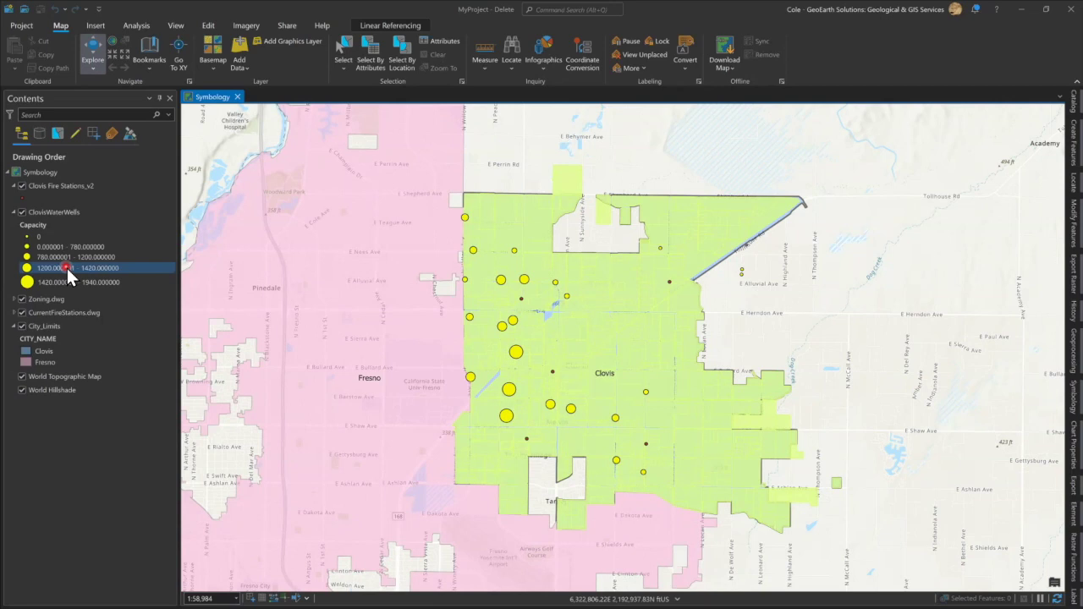
{"action": "left_click", "coordinate": [78, 216]}
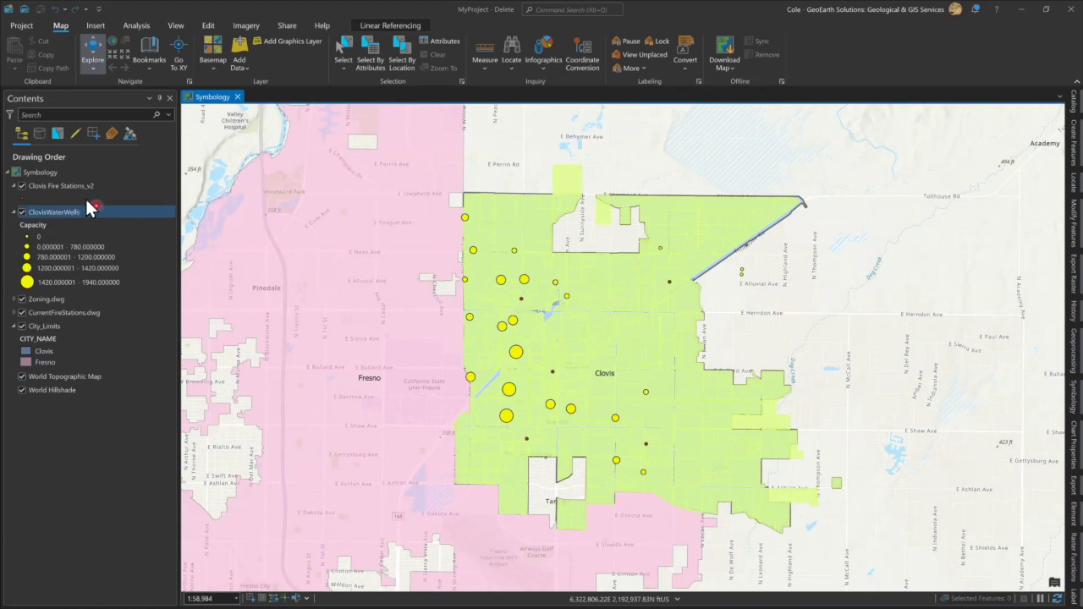
Rename Clovis Fire Stations_v2 by removing the suffix, then undo back to the original name.
{"action": "left_click", "coordinate": [77, 185]}
{"action": "left_click", "coordinate": [90, 187]}
{"action": "key", "text": "BackSpace"}
{"action": "key", "text": "BackSpace"}
{"action": "key", "text": "BackSpace"}
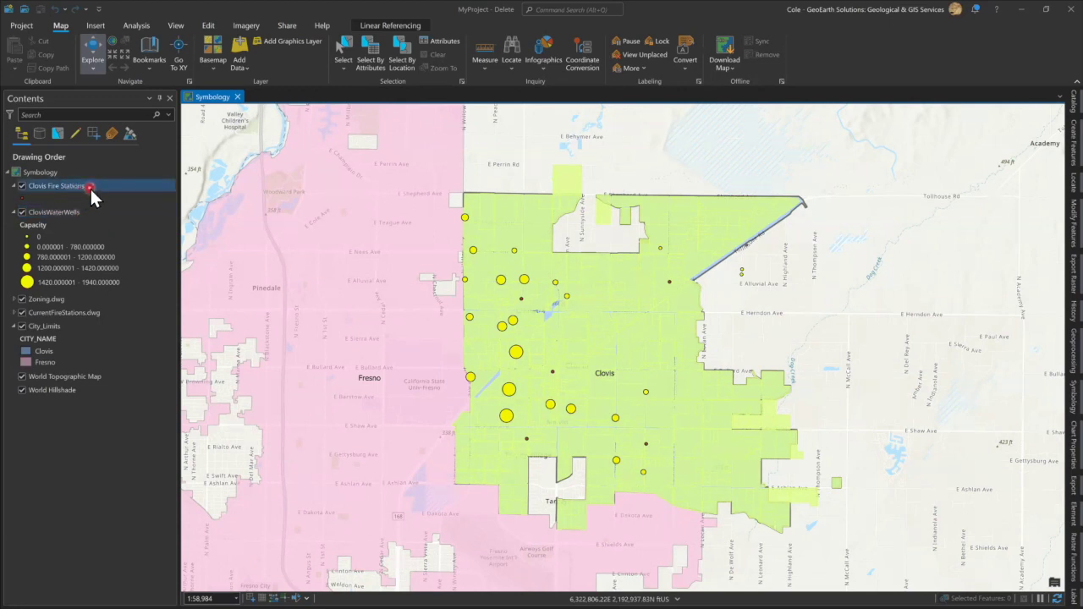
{"action": "key", "text": "Return"}
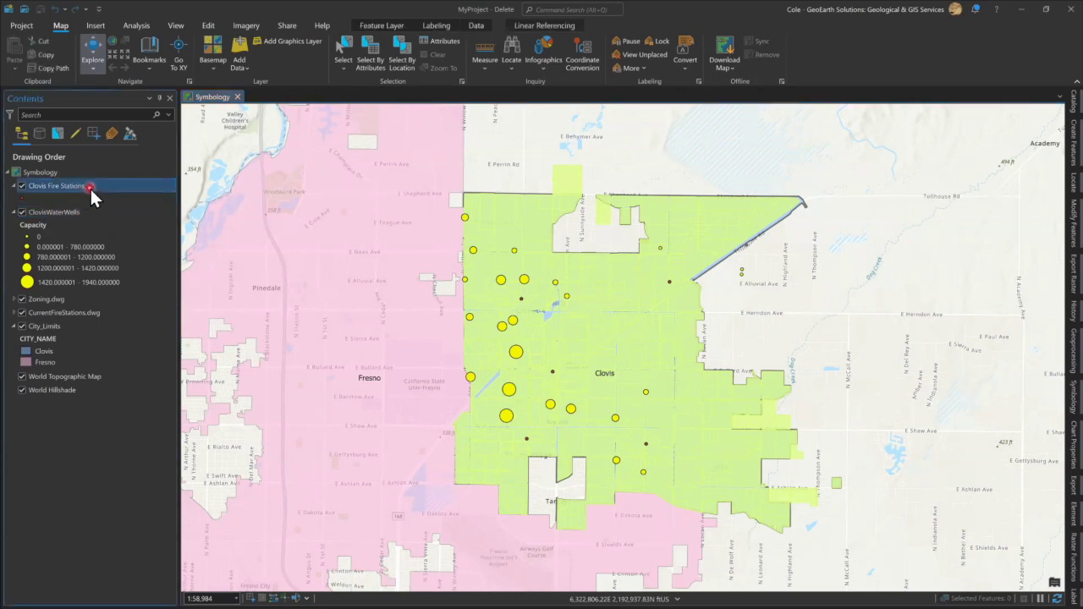
{"action": "key", "text": "ctrl+z"}
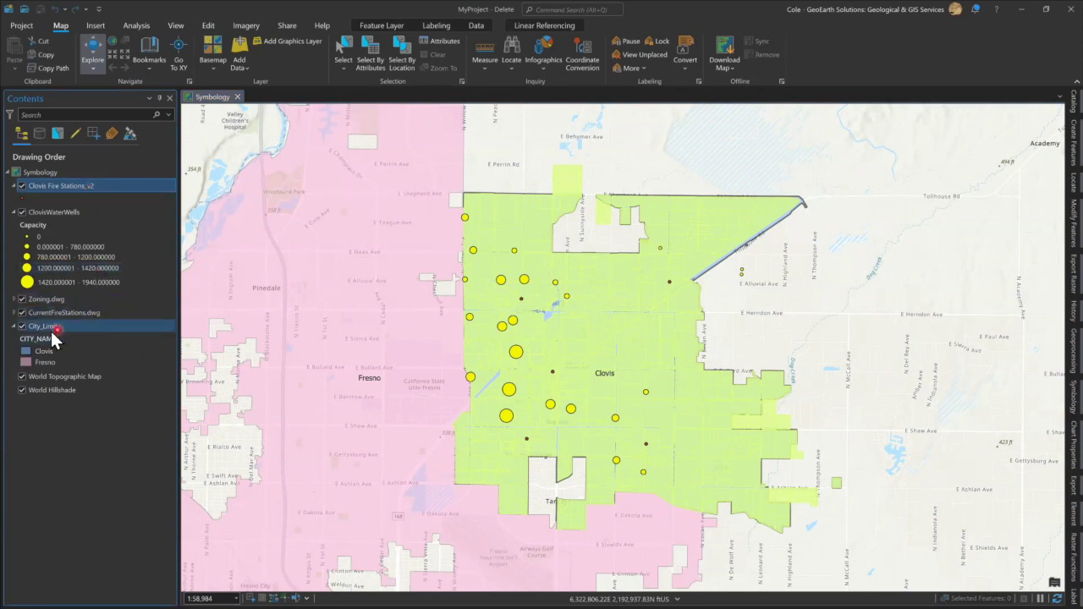
Select every layer from Clovis Fire Stations_v2 to City_Limits and switch them all off together.
{"action": "left_click", "coordinate": [89, 332]}
{"action": "left_click", "coordinate": [78, 328], "text": "shift"}
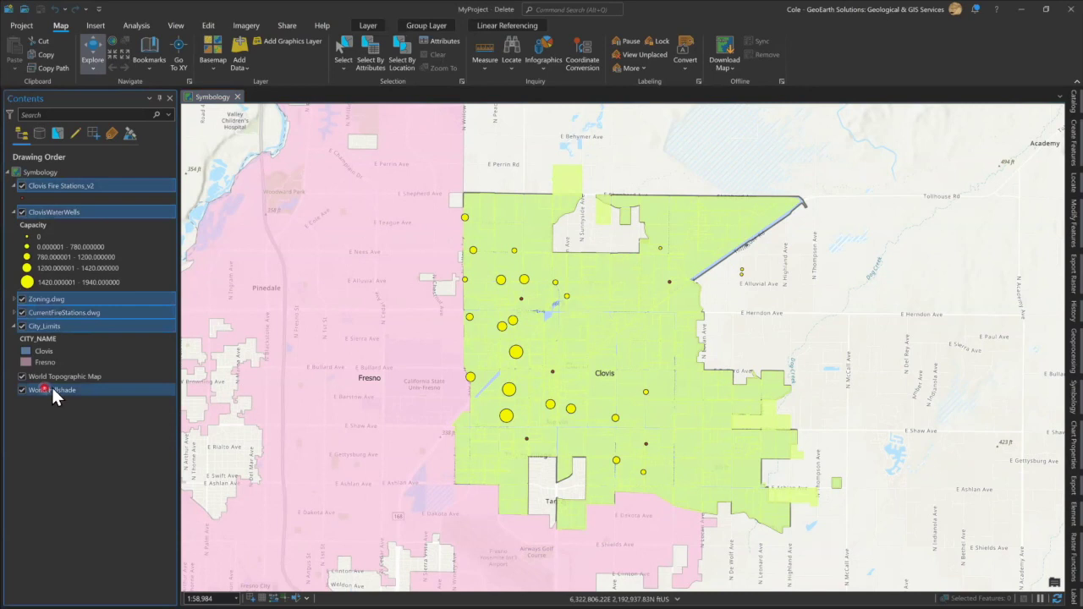
{"action": "left_click", "coordinate": [83, 173]}
{"action": "left_click", "coordinate": [80, 184]}
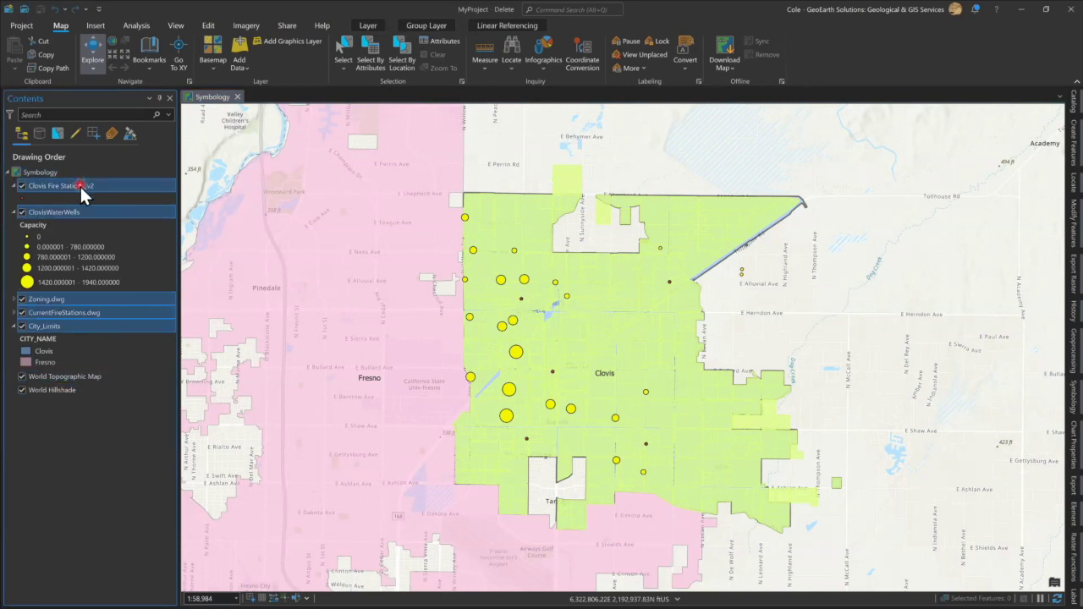
{"action": "left_click", "coordinate": [57, 327]}
{"action": "left_click", "coordinate": [81, 305]}
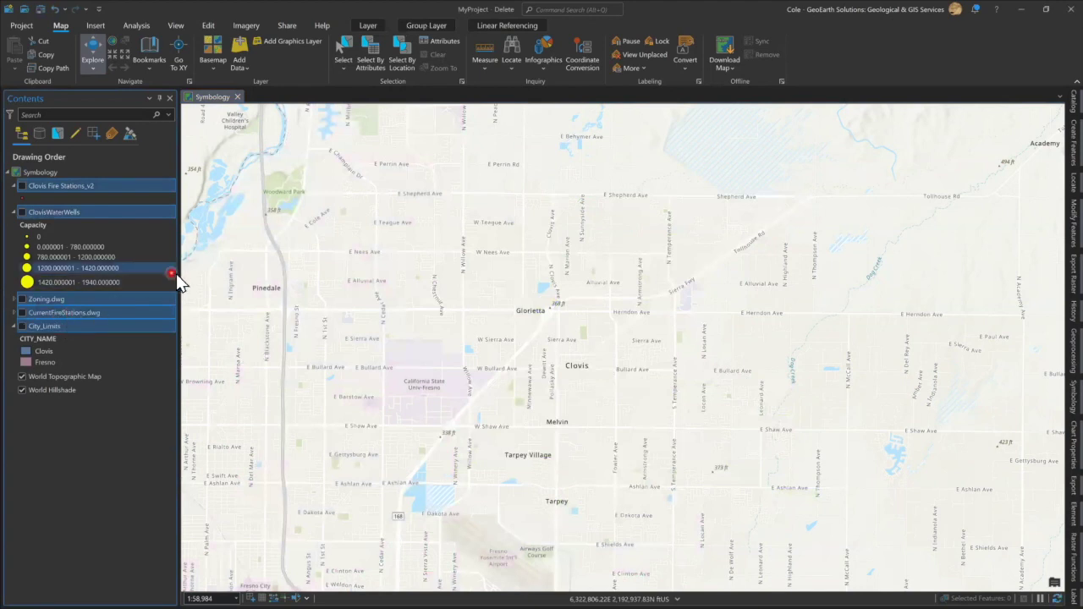
Widen the Contents pane and check all selected layers back on with one Ctrl-click.
{"action": "left_click_drag", "start_coordinate": [176, 273], "coordinate": [377, 285]}
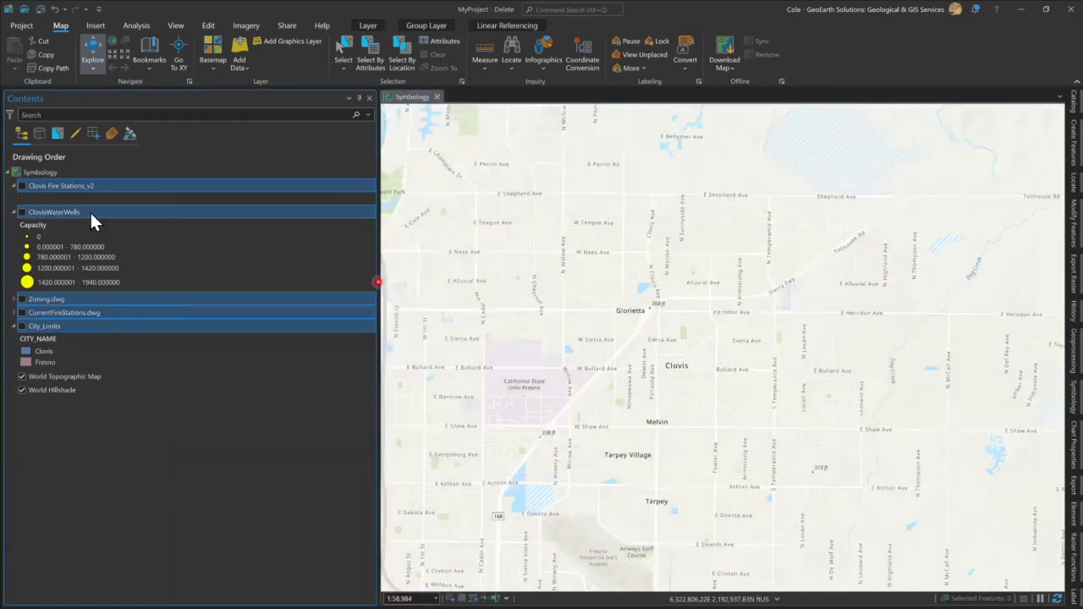
{"action": "left_click", "coordinate": [174, 185]}
{"action": "left_click", "coordinate": [124, 310]}
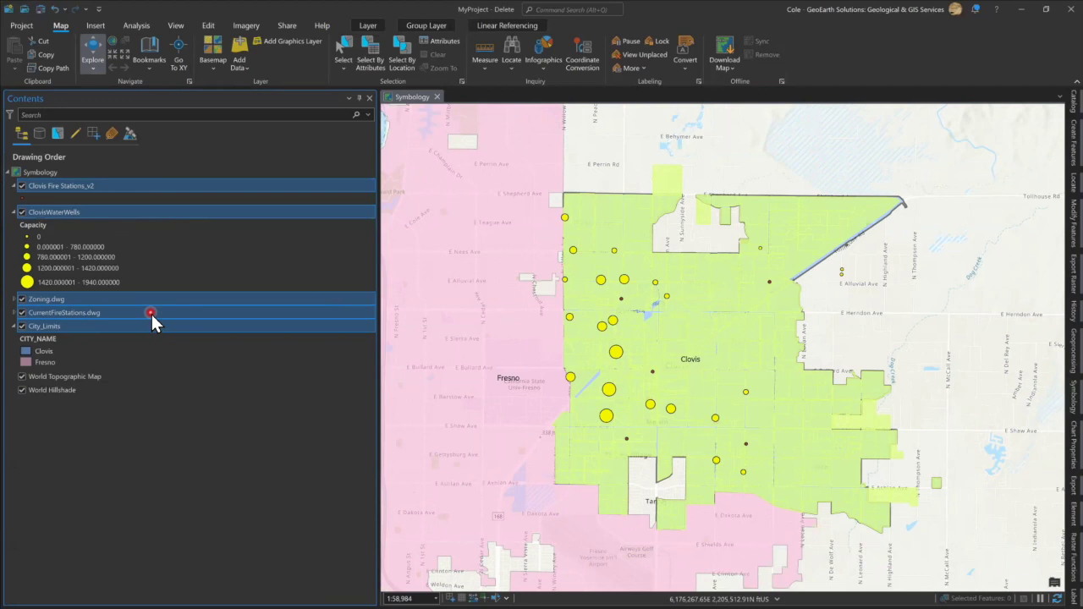
Select Clovis Fire Stations_v2 alone, then Ctrl-add Zoning.dwg and City_Limits to the selection.
{"action": "left_click", "coordinate": [91, 211]}
{"action": "left_click", "coordinate": [90, 184], "text": "ctrl"}
{"action": "left_click", "coordinate": [89, 185]}
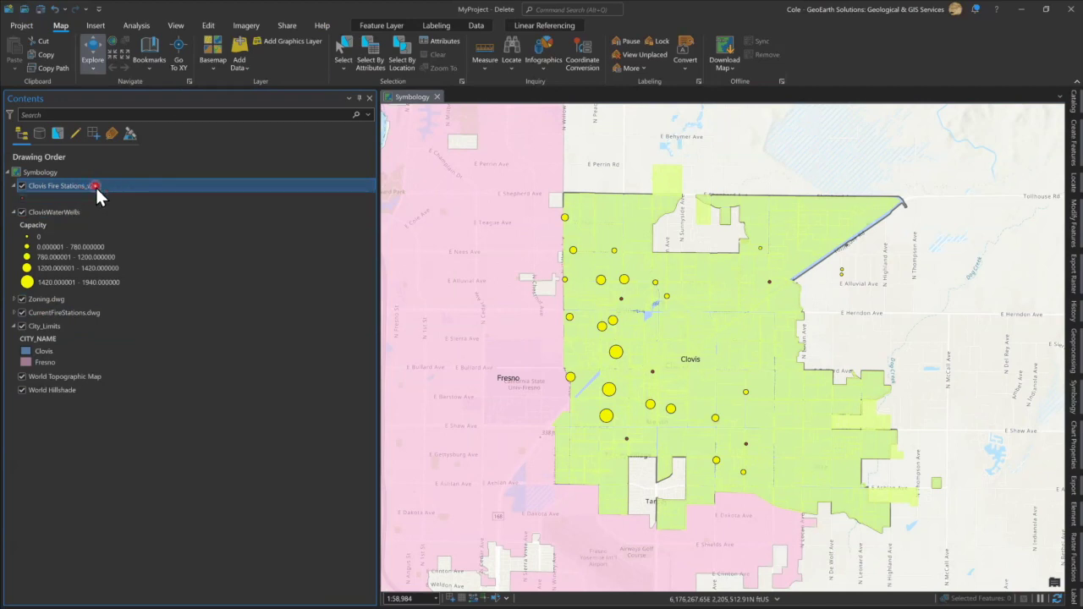
{"action": "left_click", "coordinate": [61, 327], "text": "ctrl"}
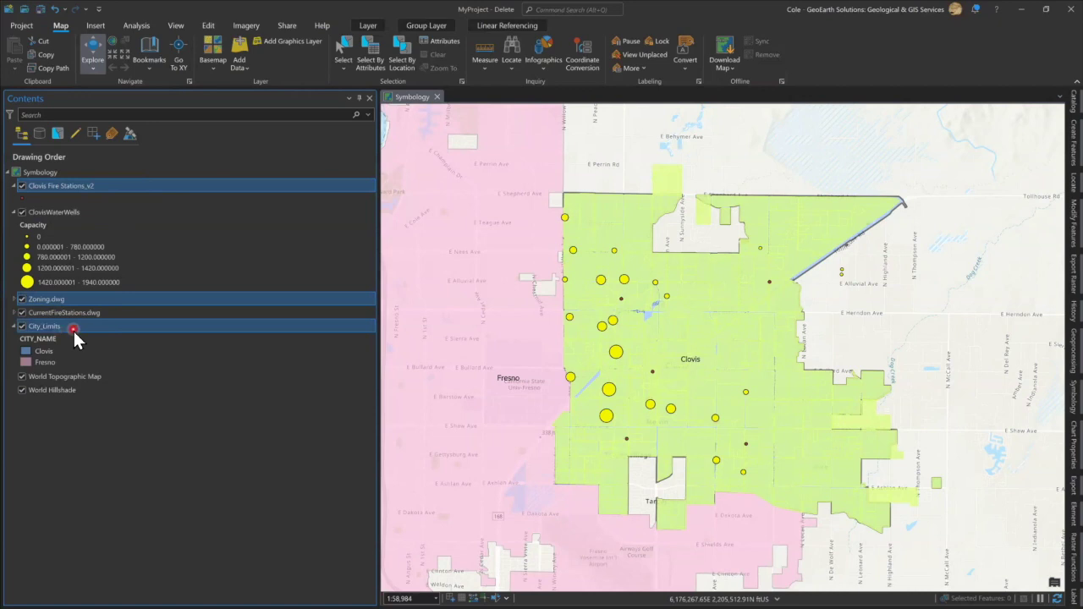
Uncheck and recheck City_Limits to hide and show the three selected layers, then select ClovisWaterWells.
{"action": "left_click", "coordinate": [22, 327]}
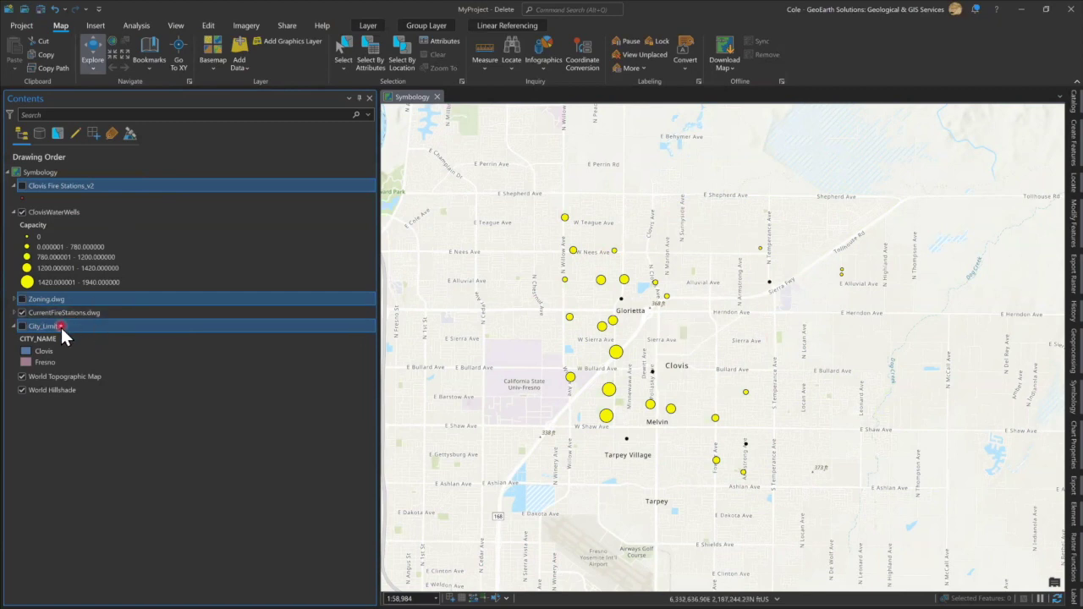
{"action": "left_click_drag", "start_coordinate": [62, 329], "coordinate": [23, 328]}
{"action": "left_click", "coordinate": [22, 326]}
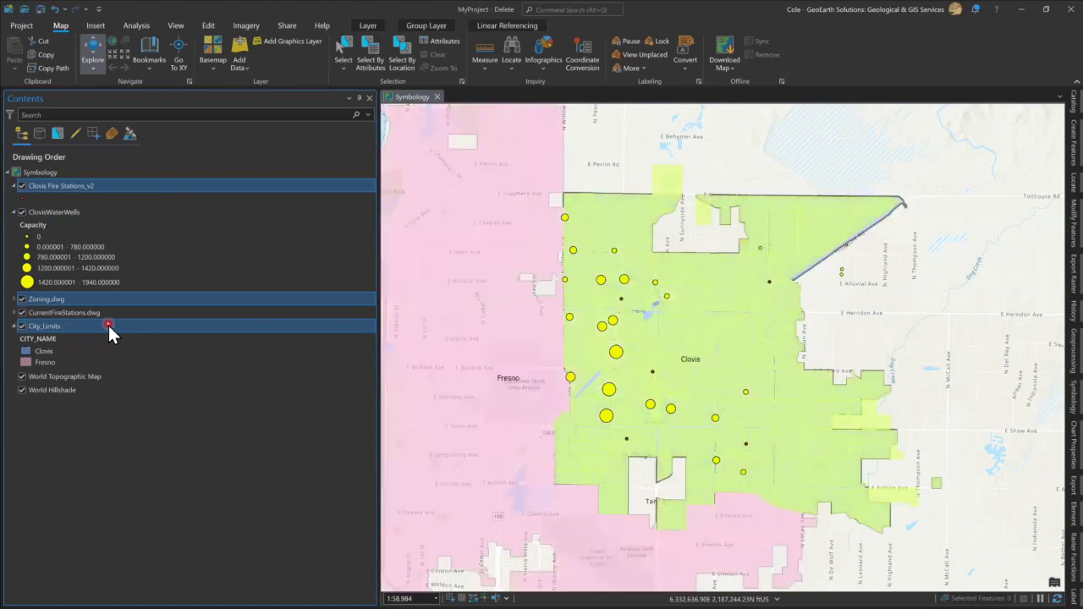
{"action": "left_click", "coordinate": [57, 213]}
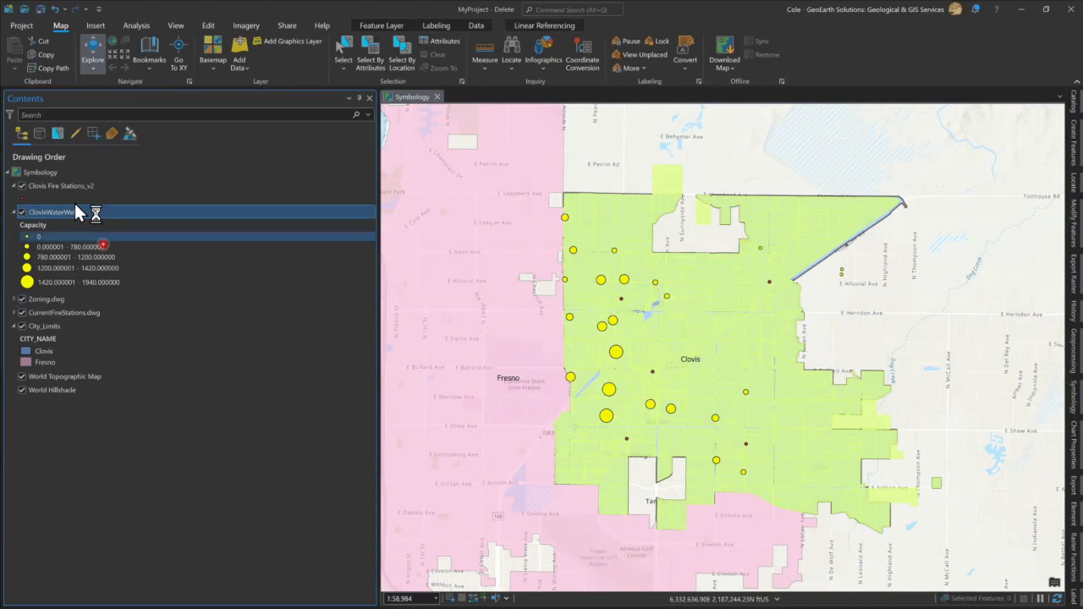
{"action": "left_click", "coordinate": [75, 225]}
{"action": "left_click", "coordinate": [72, 214]}
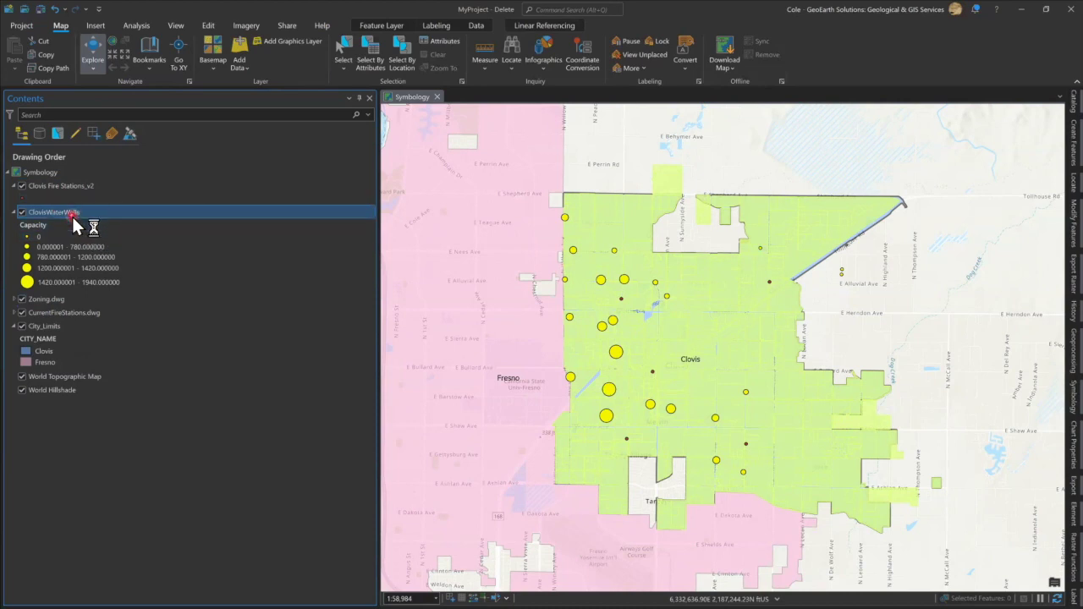
{"action": "left_click", "coordinate": [82, 190]}
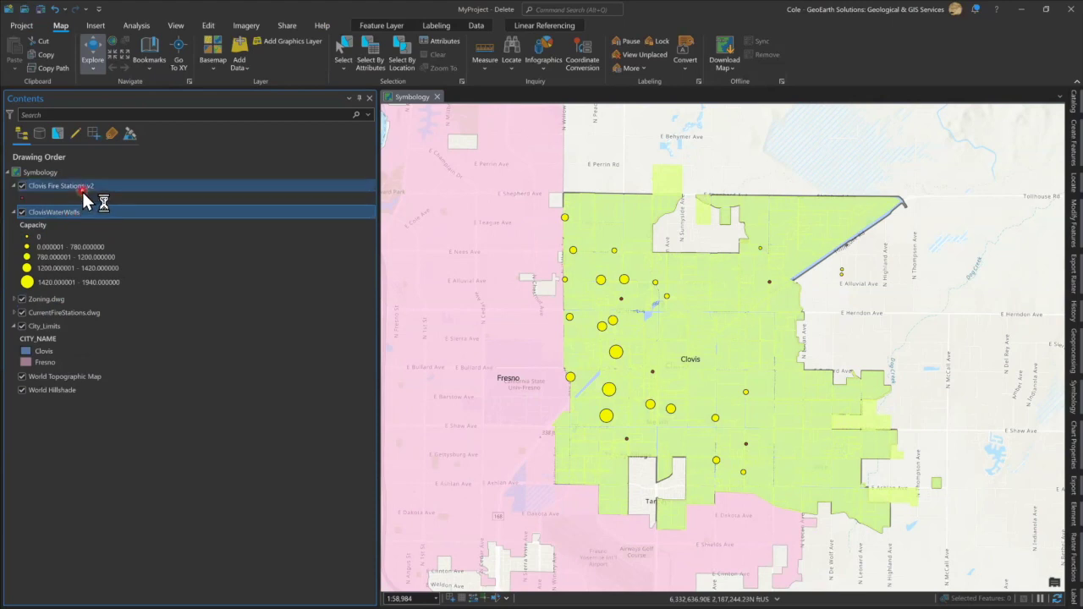
{"action": "left_click", "coordinate": [59, 329]}
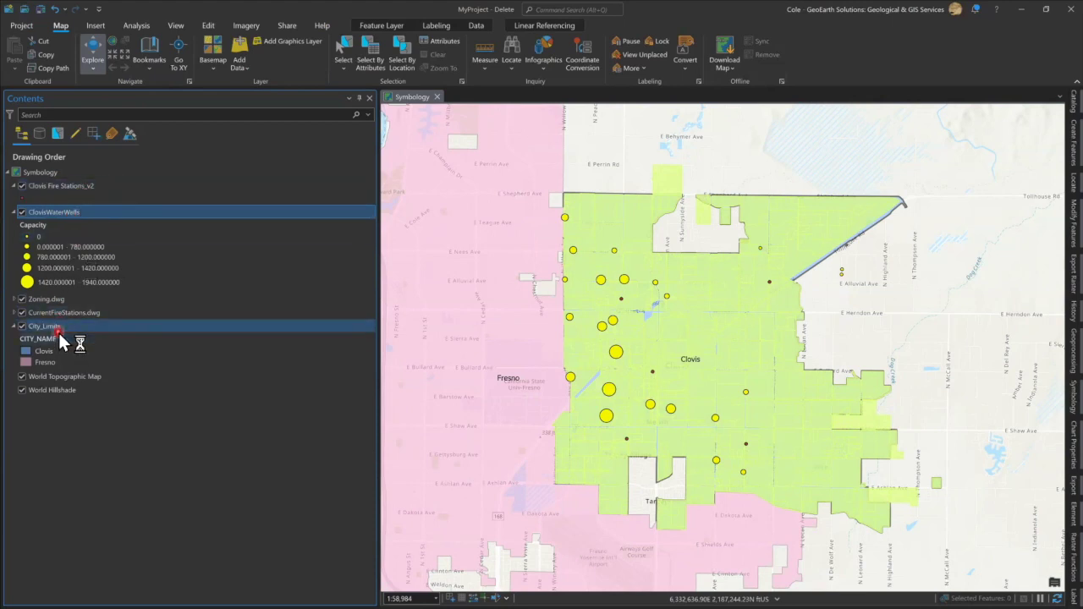